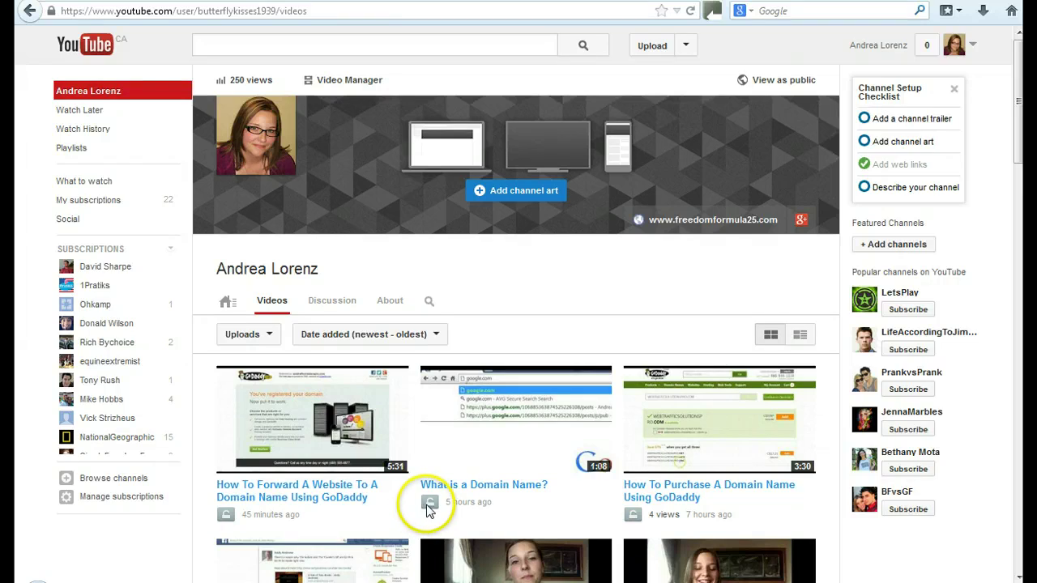
- Open the channel's 'What is a Domain Name?' video and pause it right at the start
left_click(494, 486)
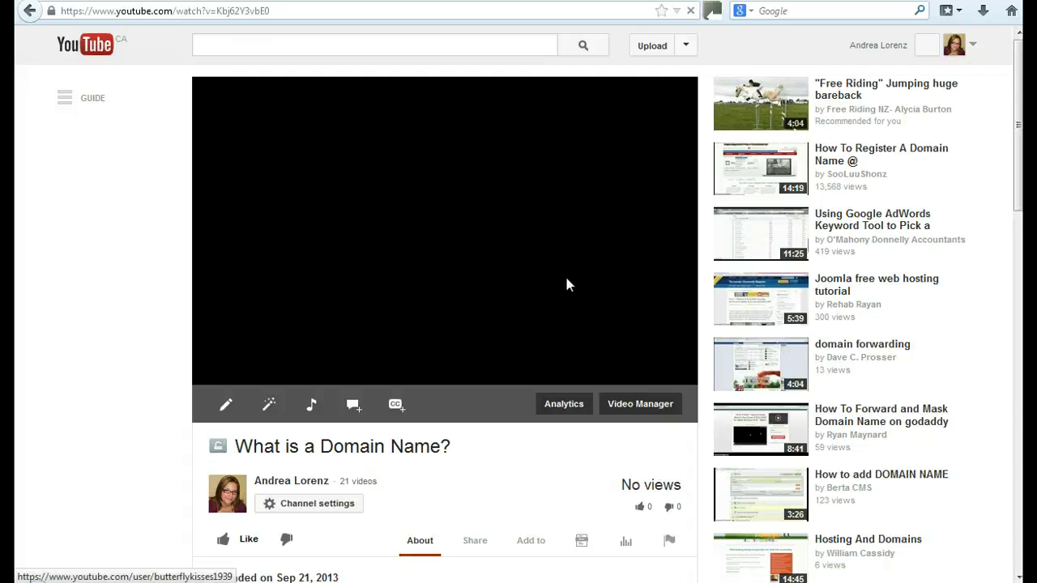
left_click(212, 374)
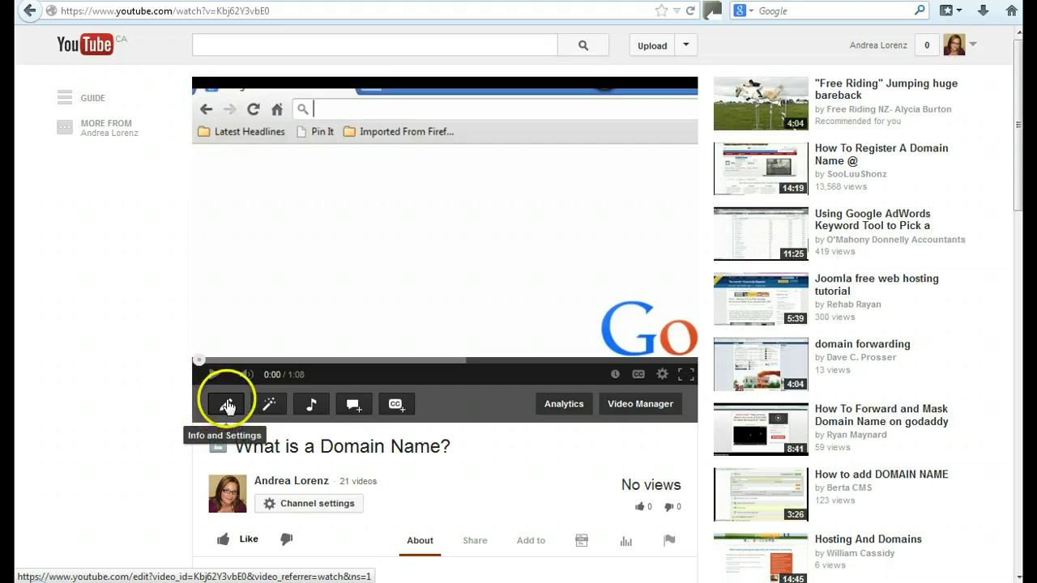
- Open the video's Annotations editor and pause the preview at about 0:02
left_click(228, 405)
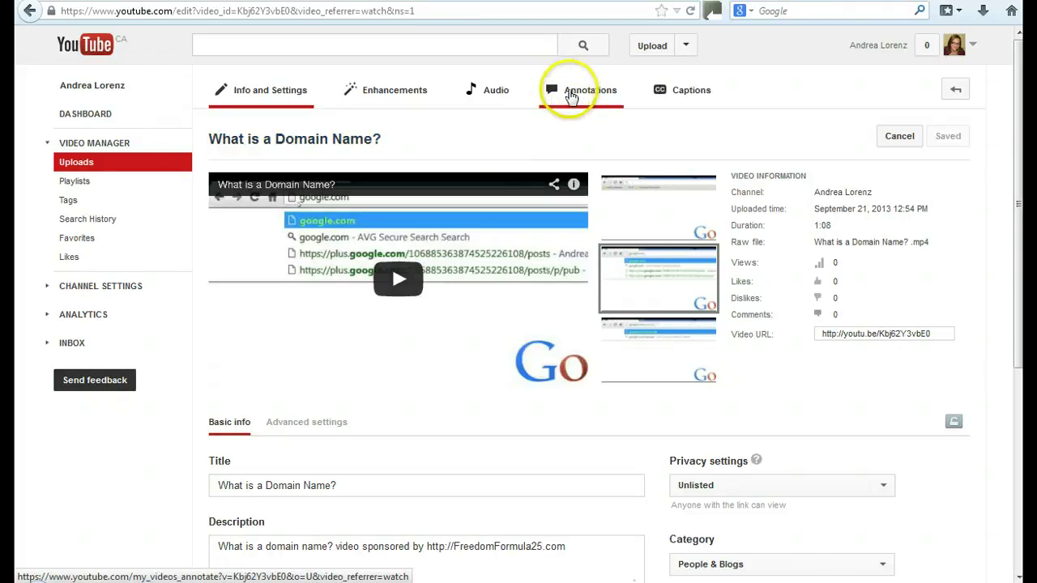
left_click(578, 91)
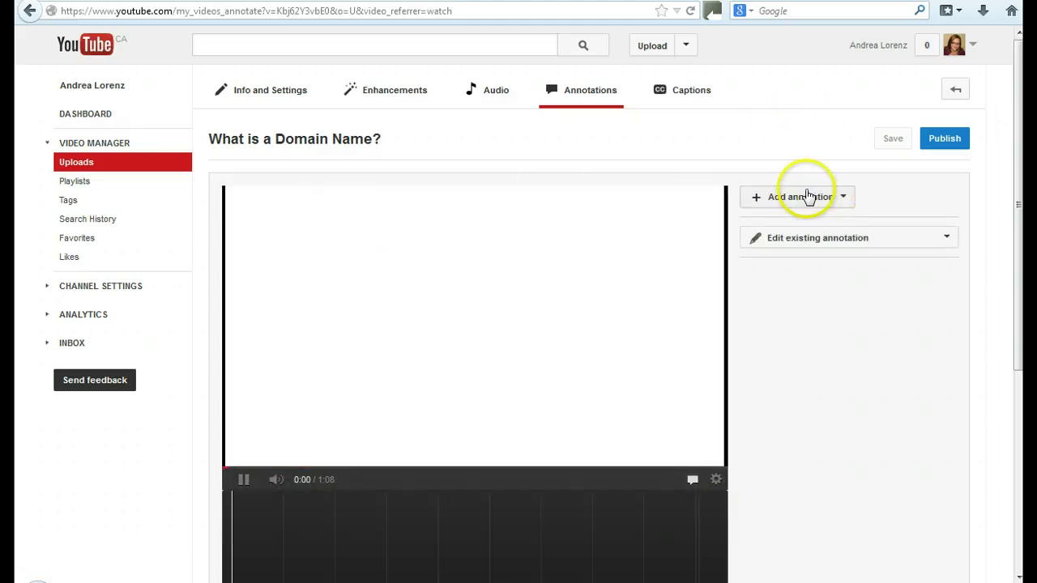
left_click(243, 486)
scroll(861, 220, "down", 2)
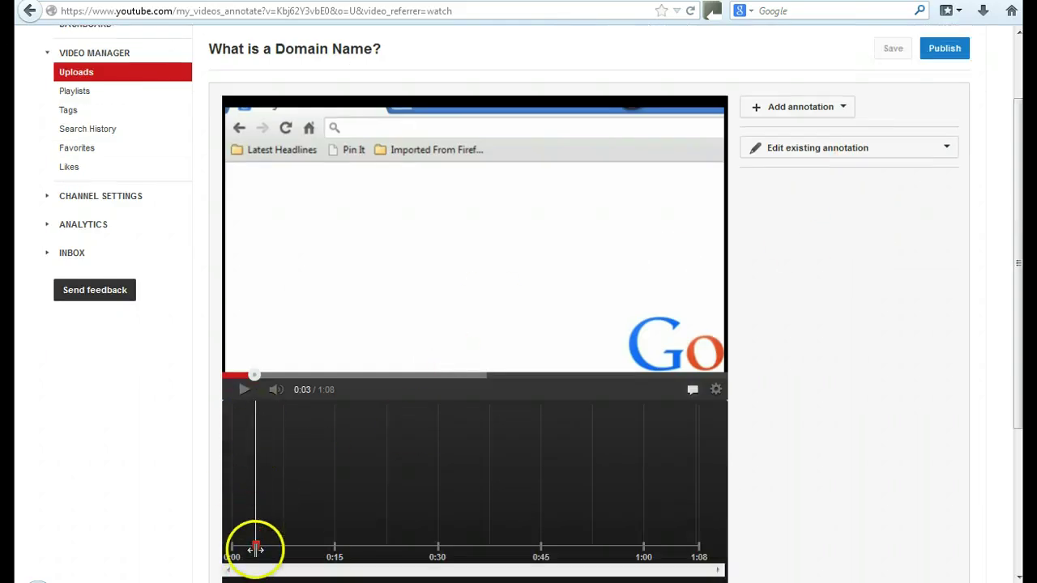
left_click_drag(247, 548, 242, 548)
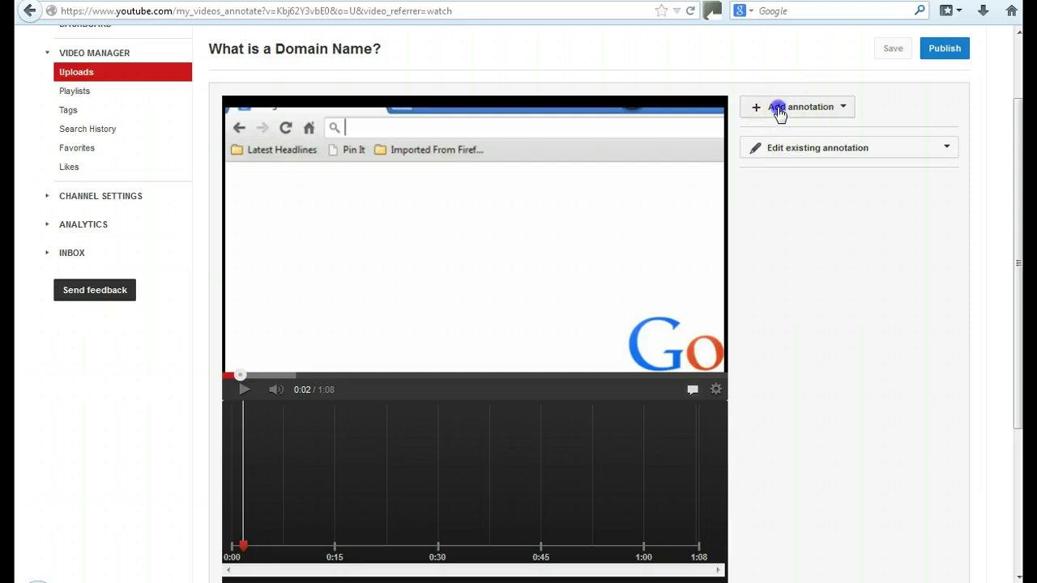
- Add a speech bubble, move it to the frame's centre, enlarge it and type its text
left_click(779, 112)
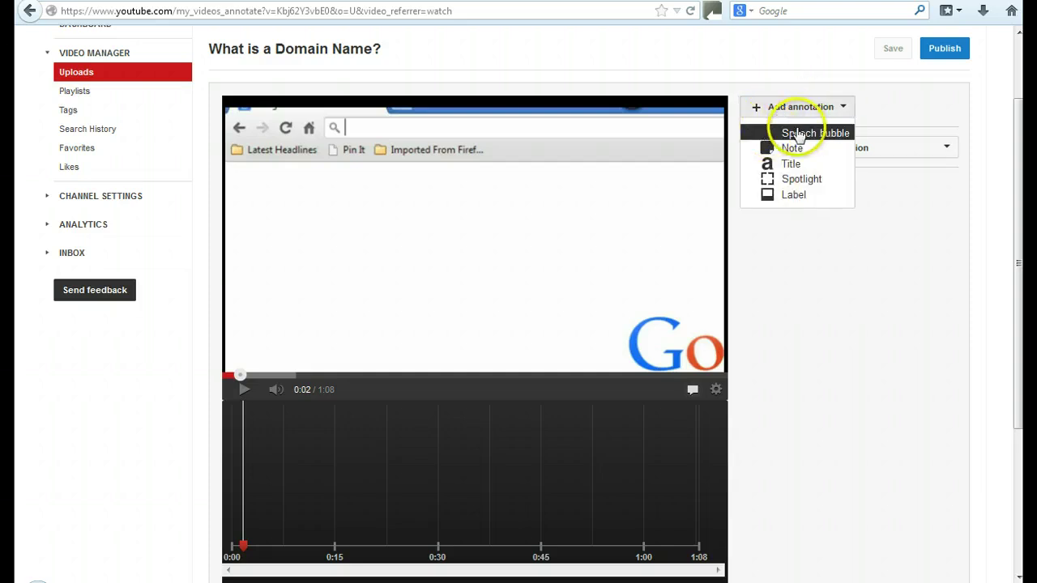
left_click(797, 134)
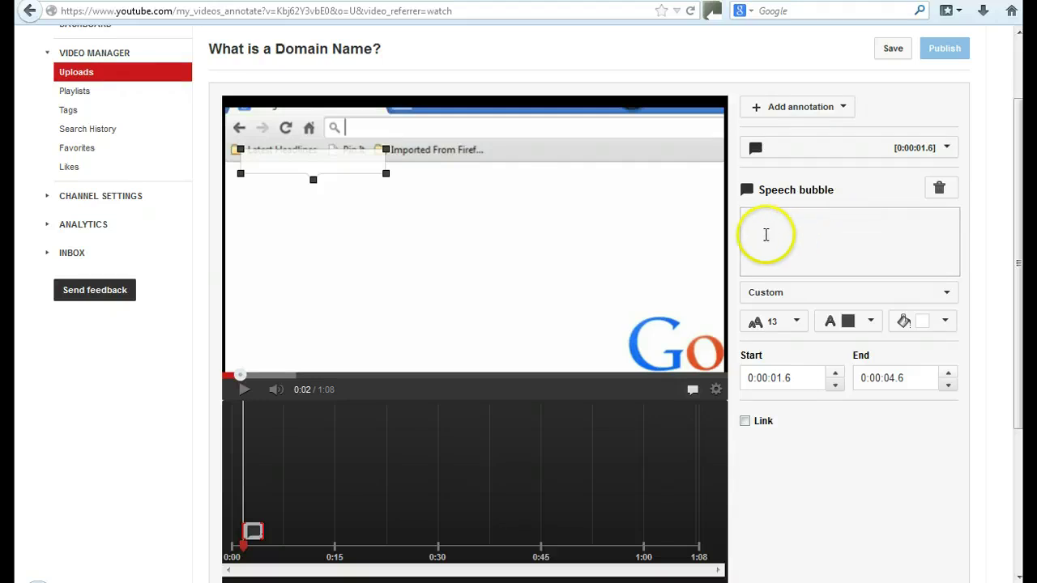
mouse_move(314, 166)
left_mouse_down()
mouse_move(371, 293)
mouse_move(388, 292)
left_mouse_up()
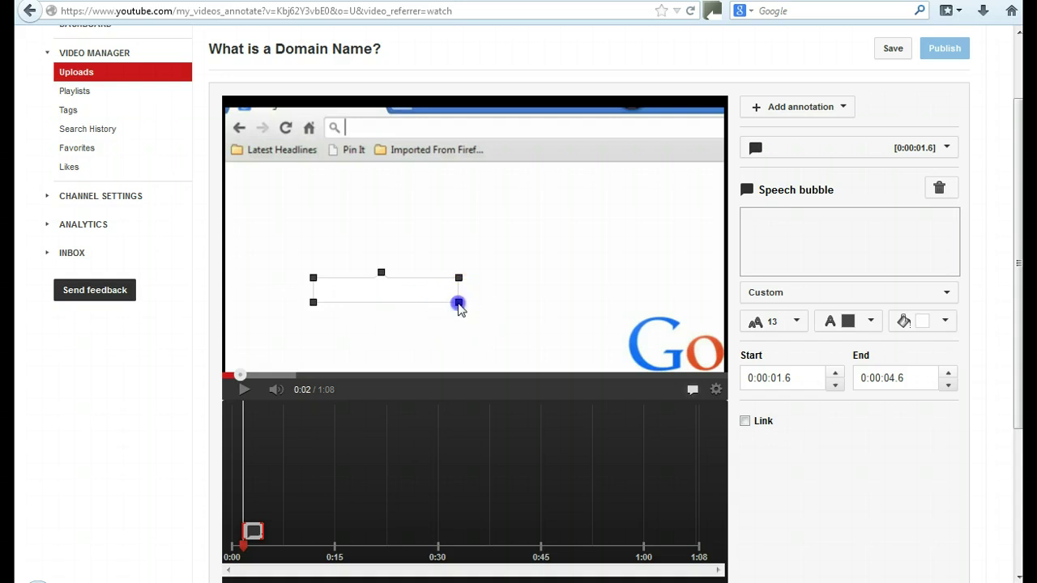
left_click_drag(458, 302, 467, 345)
left_click(791, 225)
type("Ho")
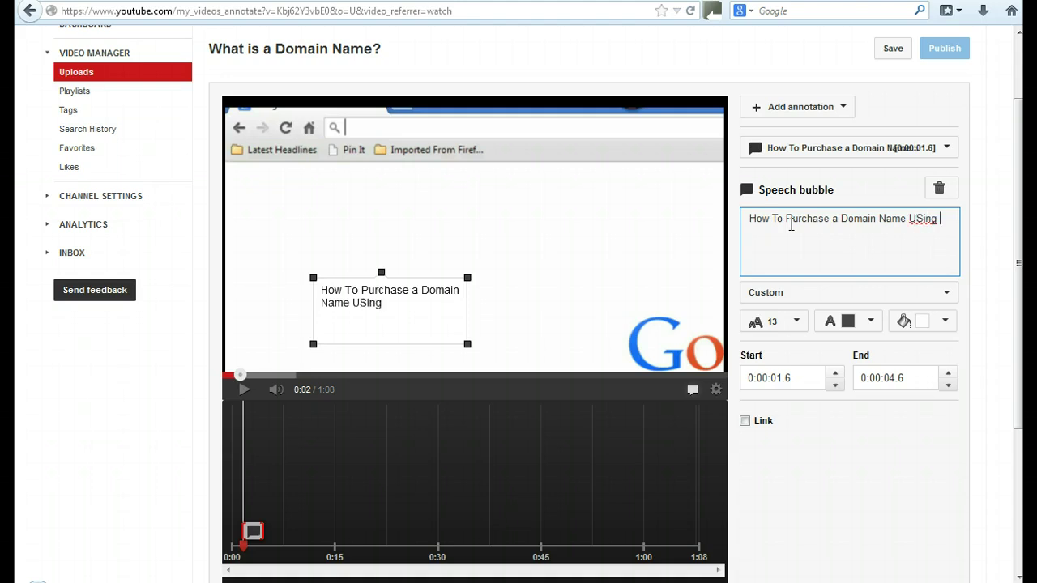
- Correct the typos so the bubble reads 'How Purchase a Domain Name Using GoDaddy'
left_click(792, 225)
key("BackSpace")
key("BackSpace")
key("BackSpace")
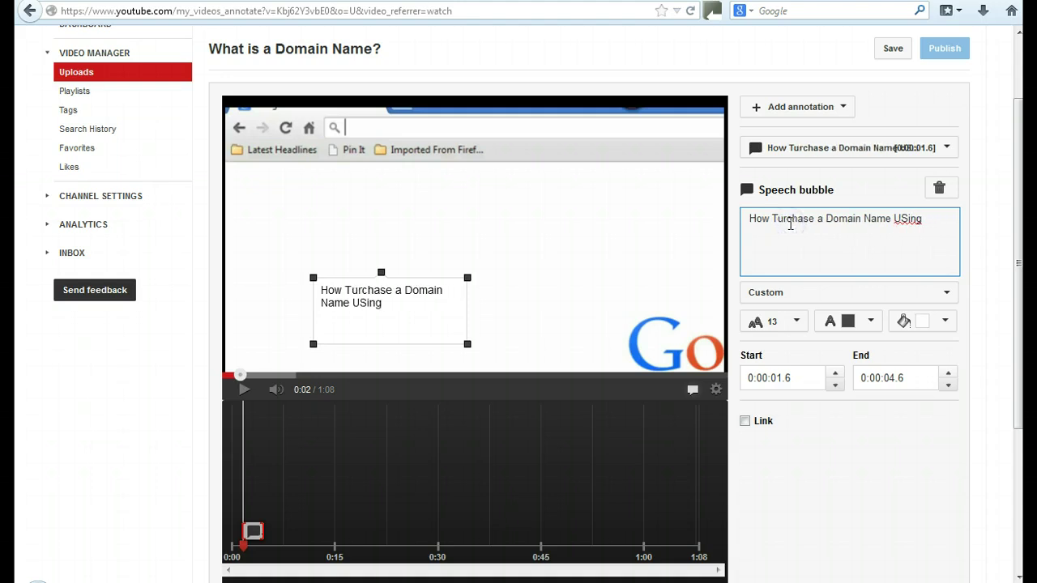
left_click_drag(922, 220, 773, 216)
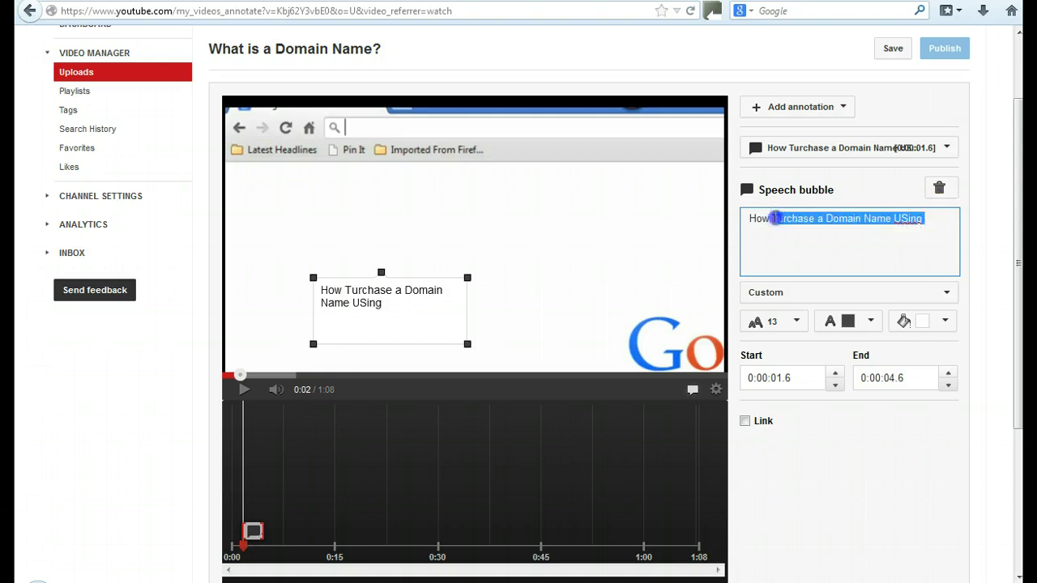
left_click(773, 218)
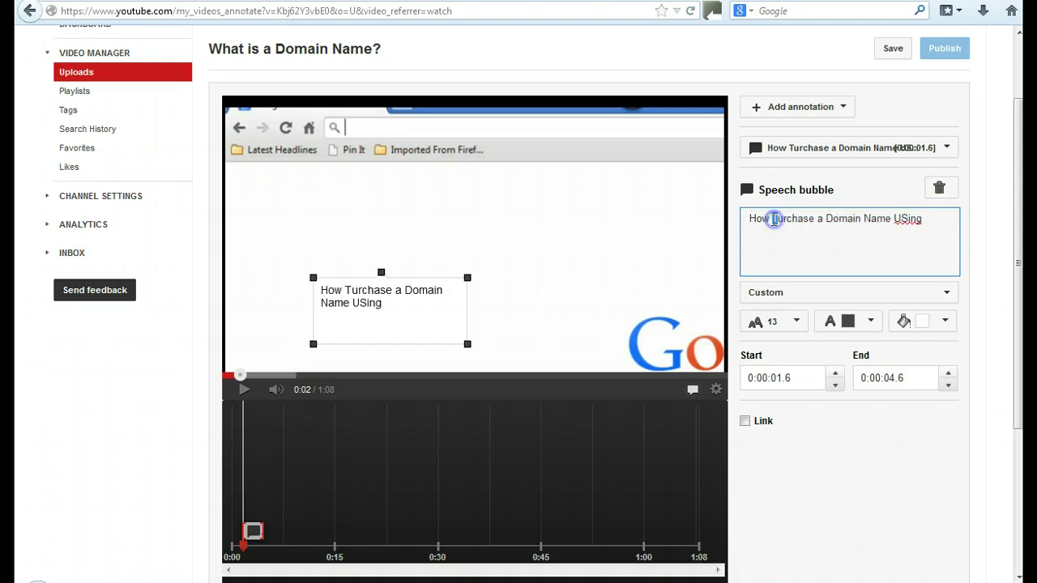
key("Delete")
type("P")
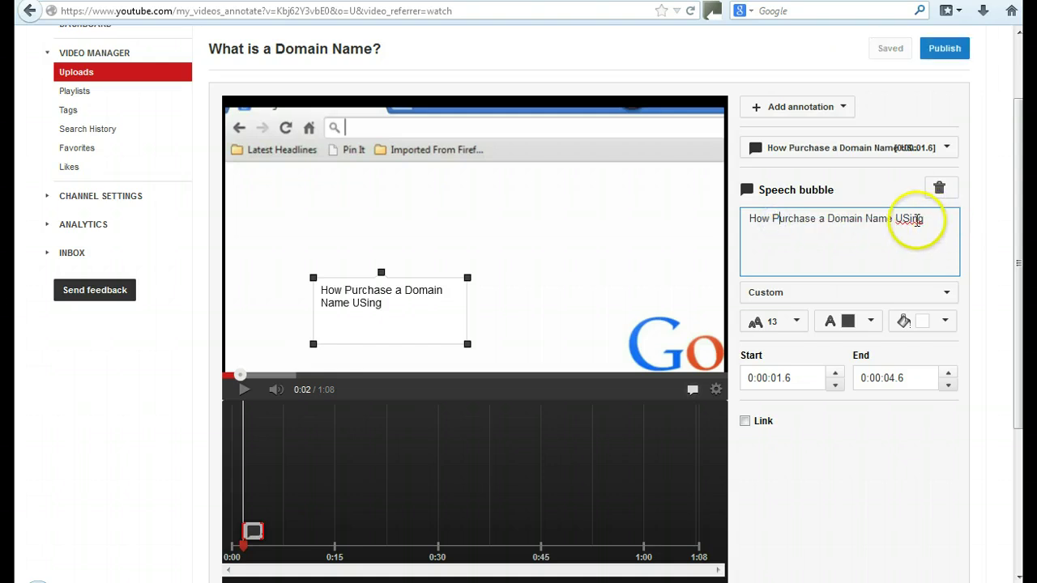
left_click(908, 219)
key("BackSpace")
type("s")
left_click(930, 218)
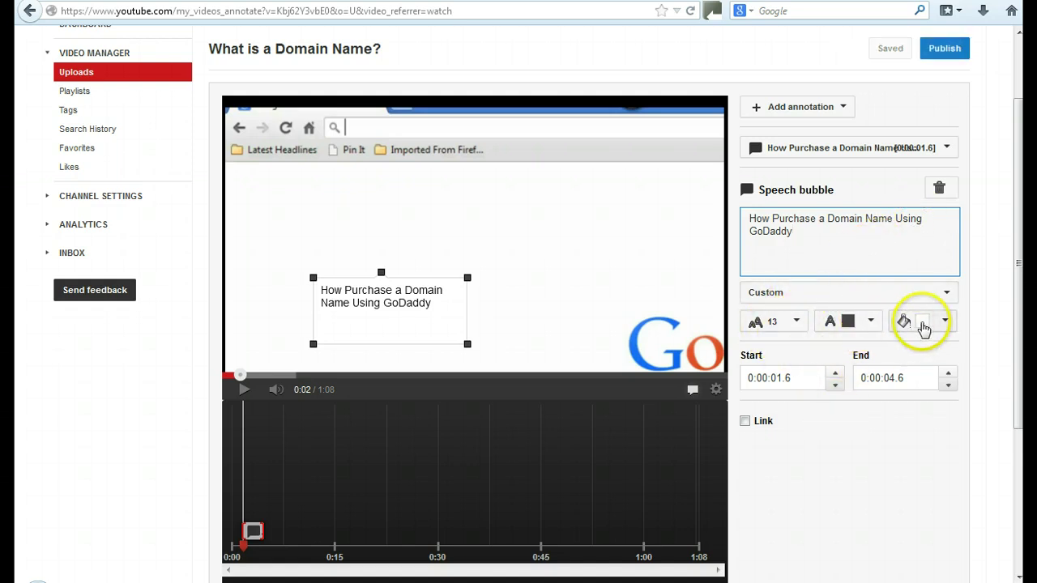
- Try a dark grey bubble fill, then set it back to white
left_click(942, 323)
left_click(913, 354)
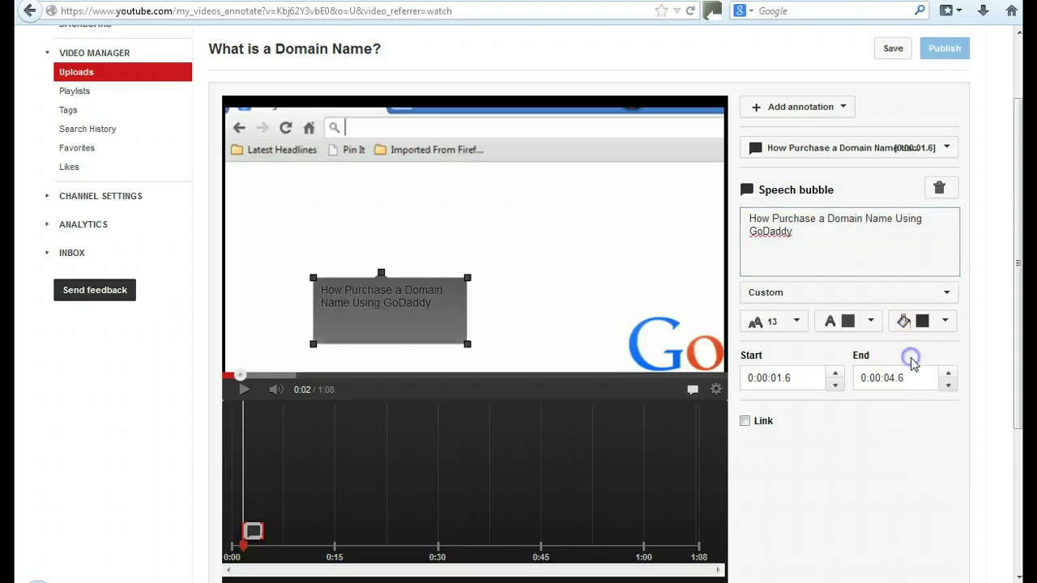
left_click(937, 332)
left_click(899, 340)
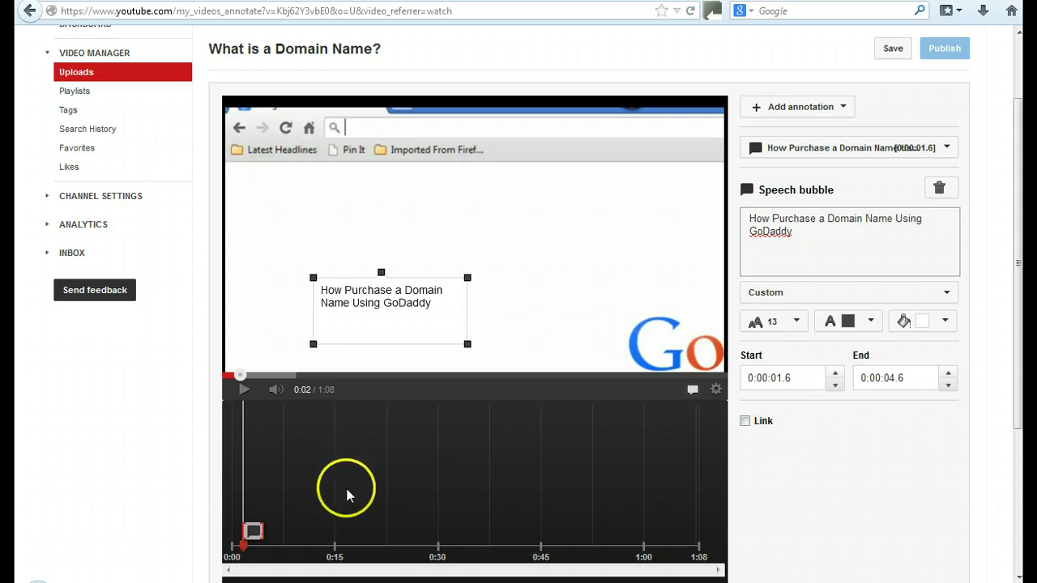
- Extend the bubble to end at 12.3 seconds and enable its video link
left_click(260, 531)
left_click_drag(304, 526, 337, 528)
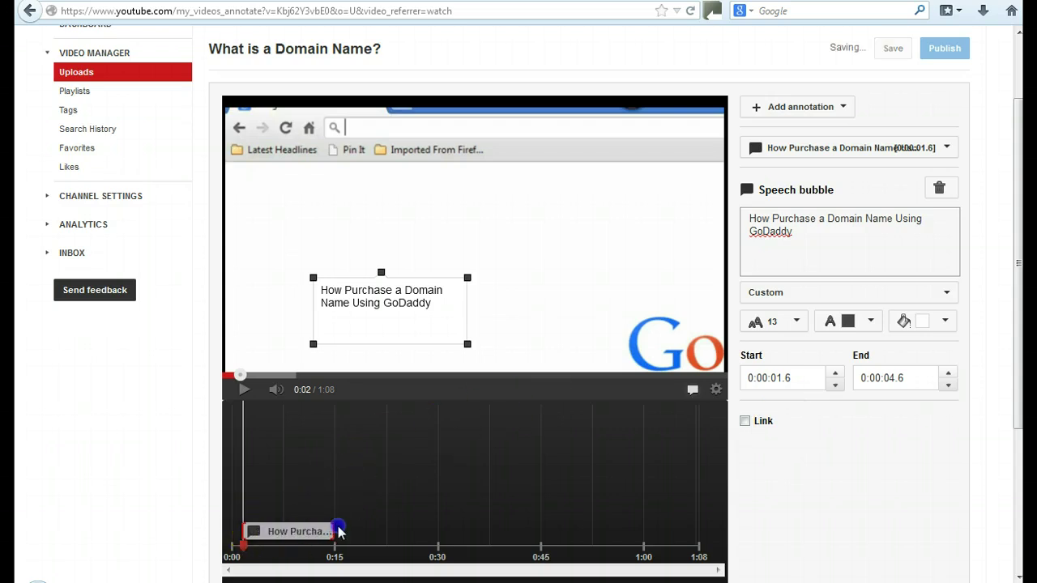
mouse_move(338, 528)
left_mouse_down()
mouse_move(707, 529)
mouse_move(300, 531)
left_mouse_up()
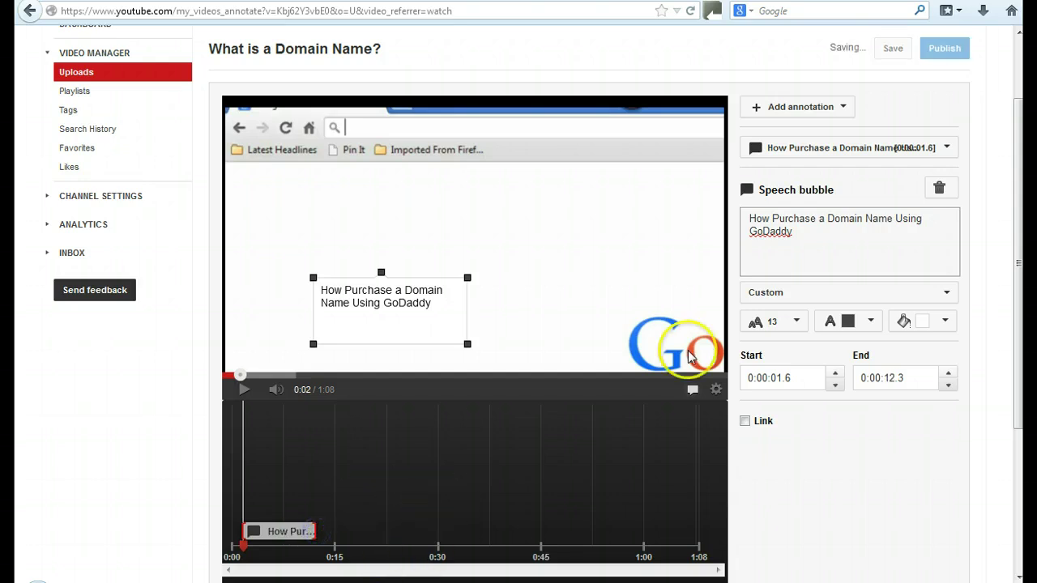
left_click(745, 421)
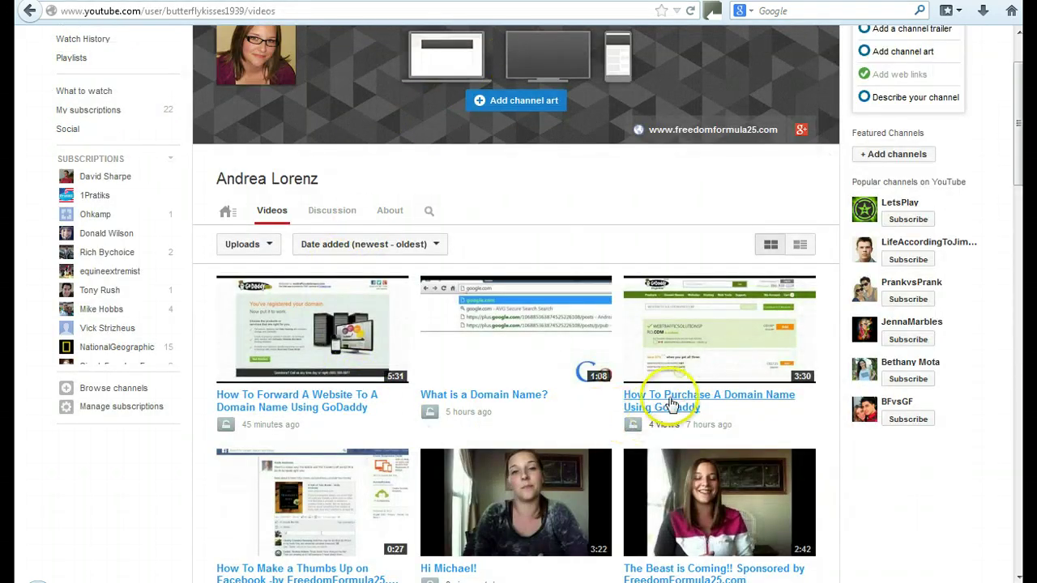
- Open 'How To Purchase A Domain Name Using GoDaddy' and copy its youtu.be share link
scroll(688, 348, "down", 2)
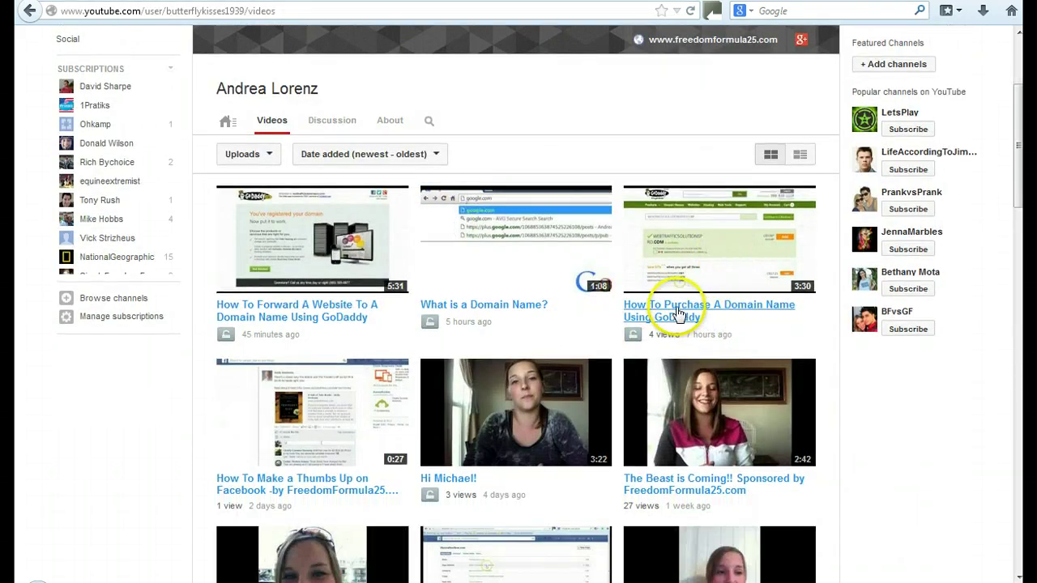
left_click(679, 313)
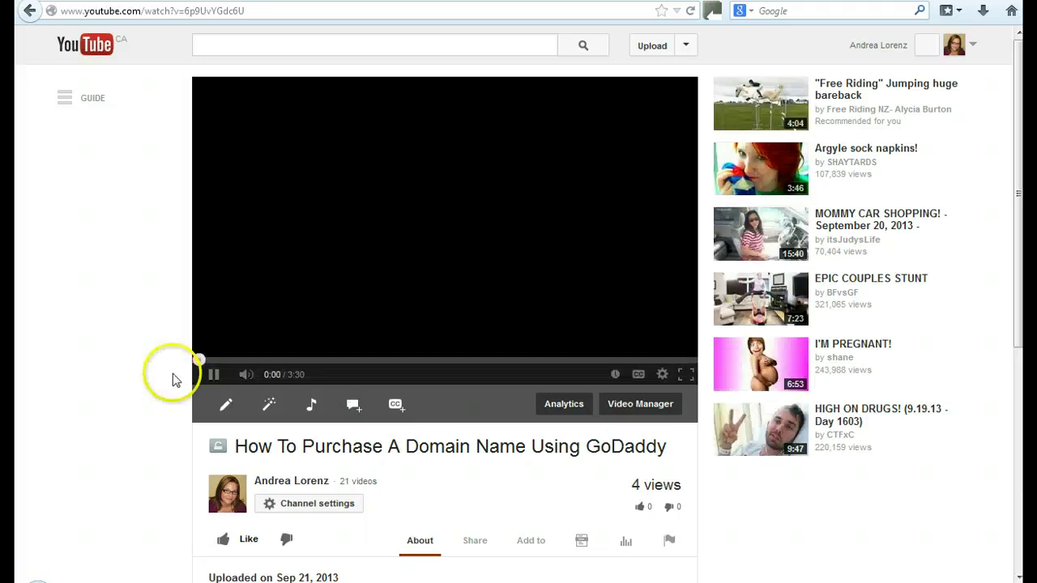
scroll(134, 383, "down", 3)
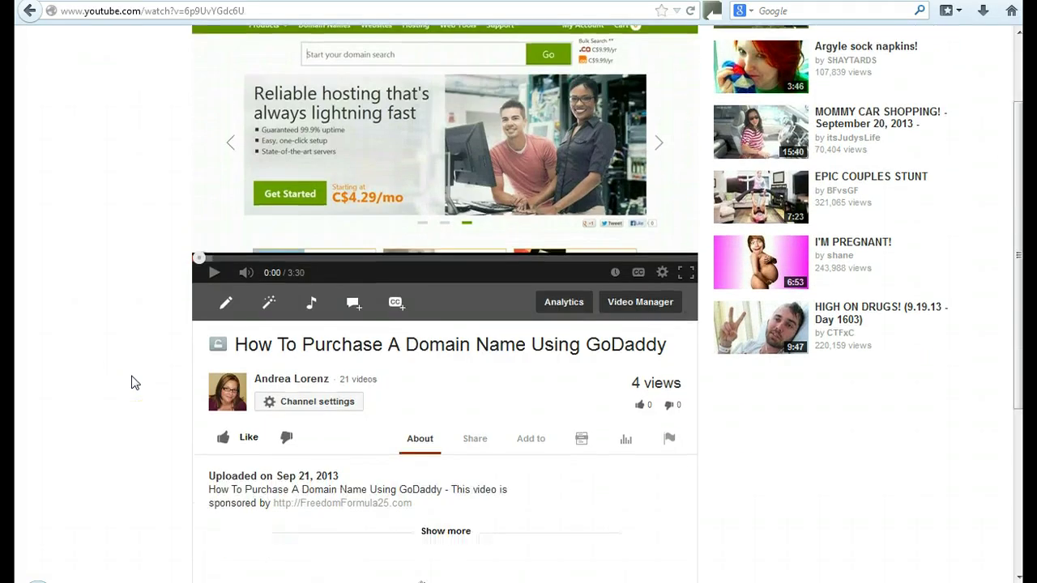
left_click(481, 365)
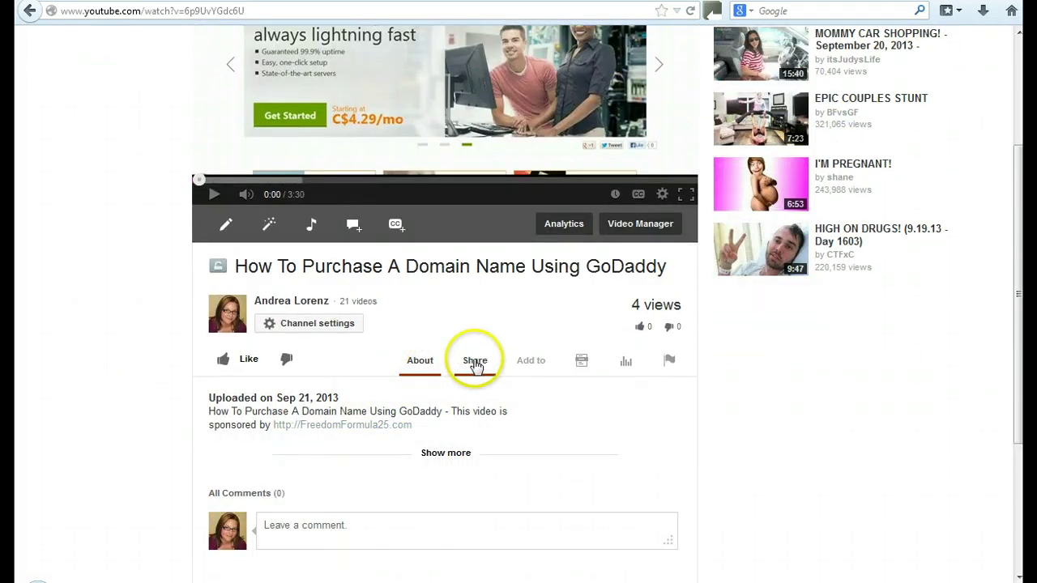
left_click(481, 364)
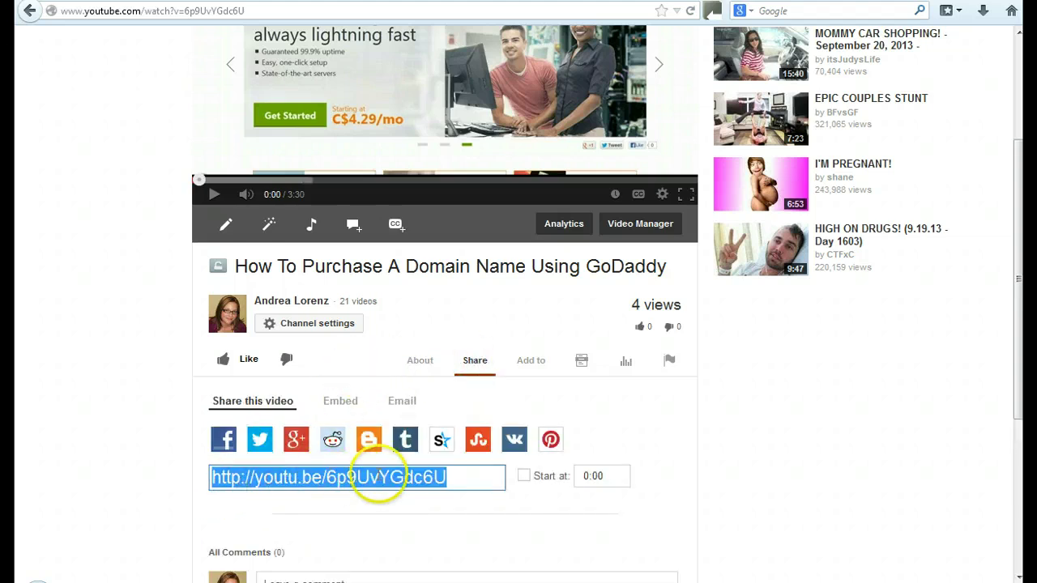
right_click(331, 478)
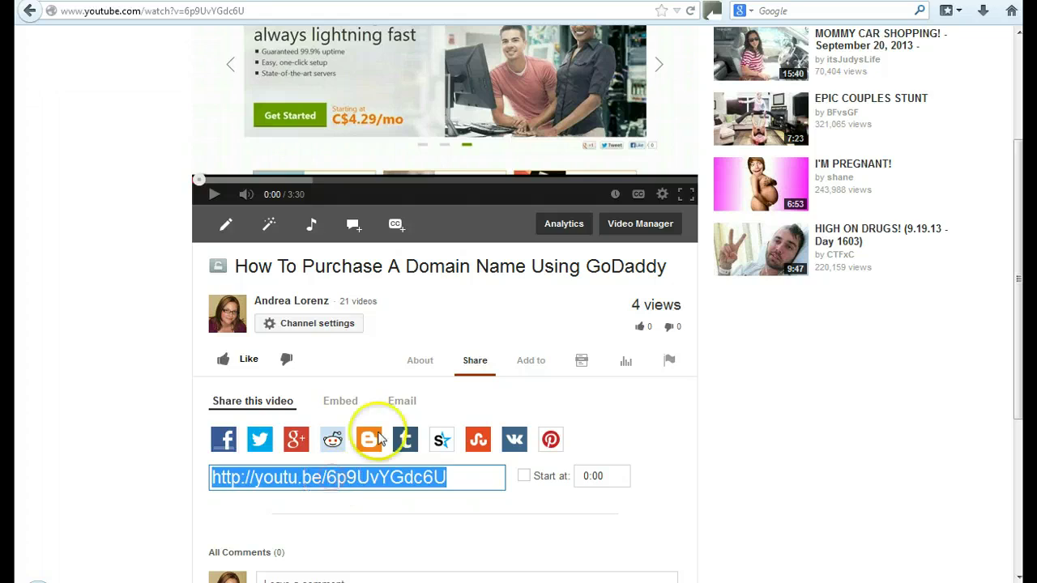
left_click(377, 345)
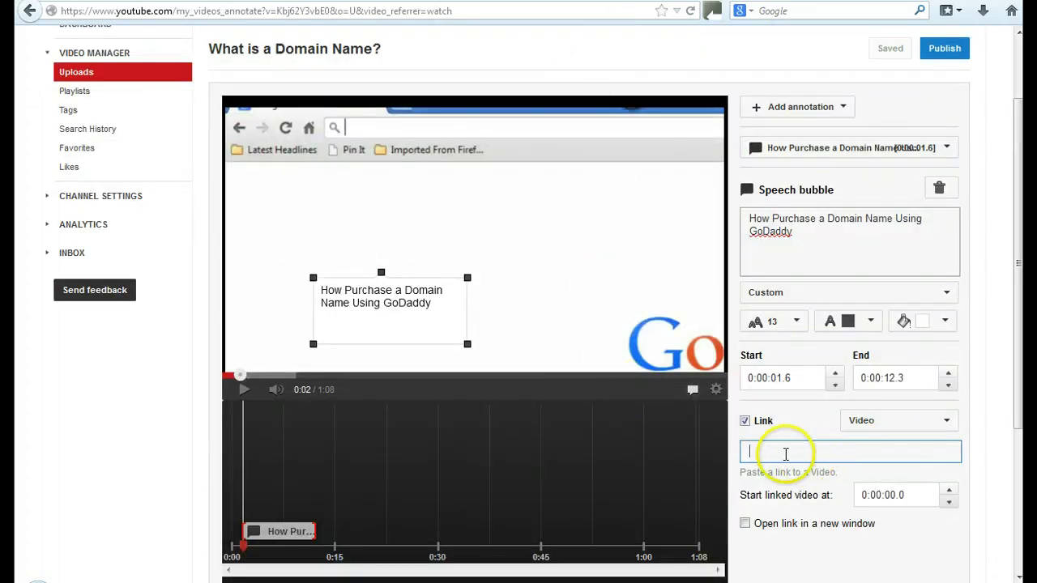
- Paste the GoDaddy video URL as the bubble's link, opening in a new window
right_click(782, 451)
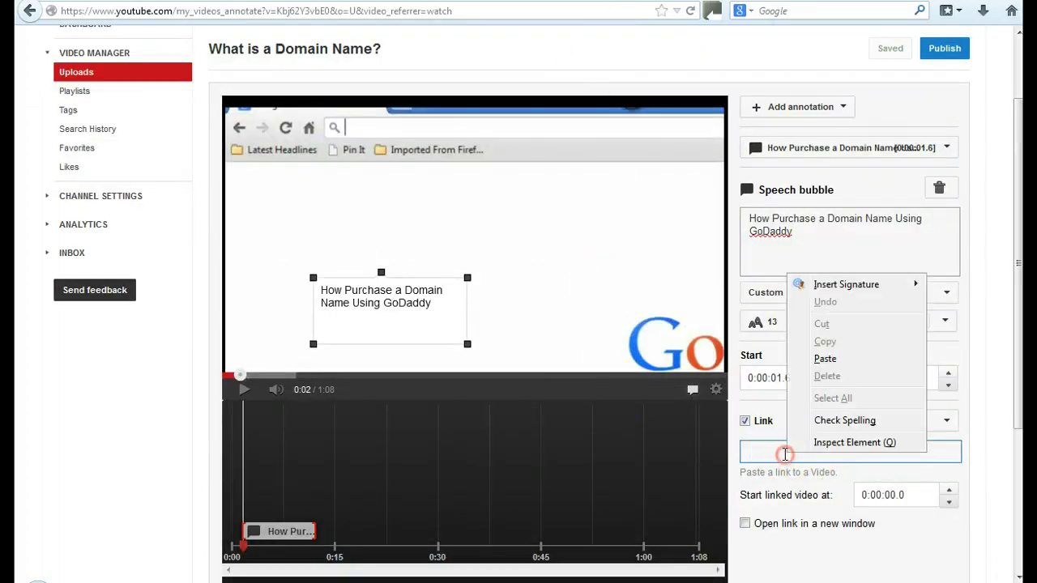
left_click(826, 359)
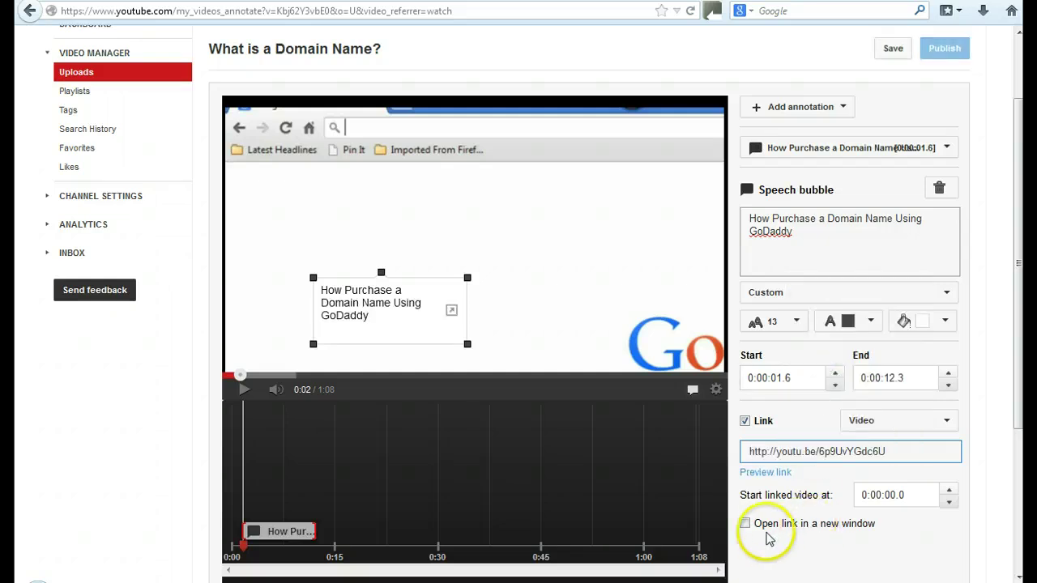
scroll(816, 539, "down", 2)
scroll(777, 486, "down", 1)
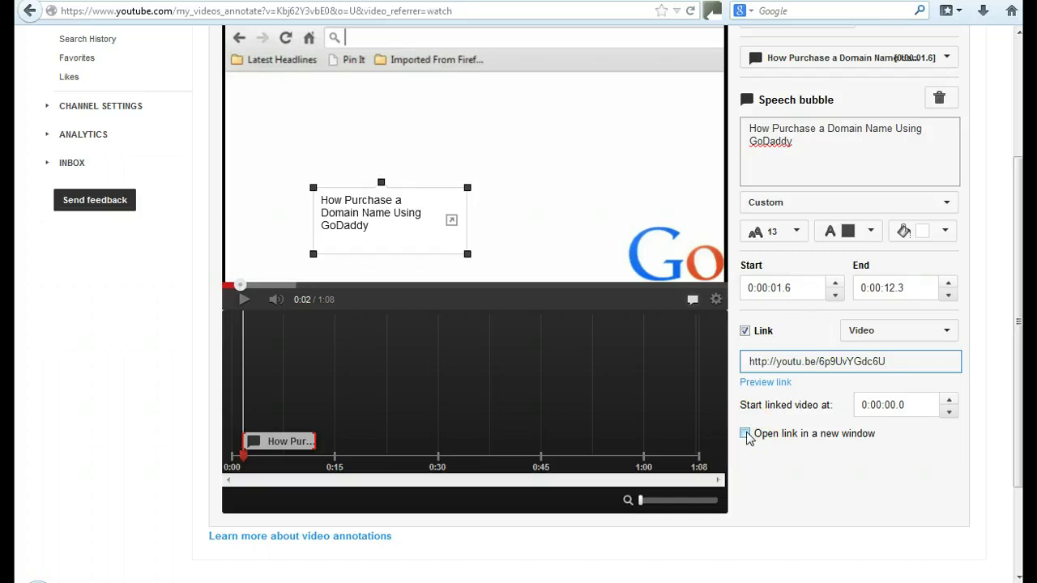
left_click(745, 435)
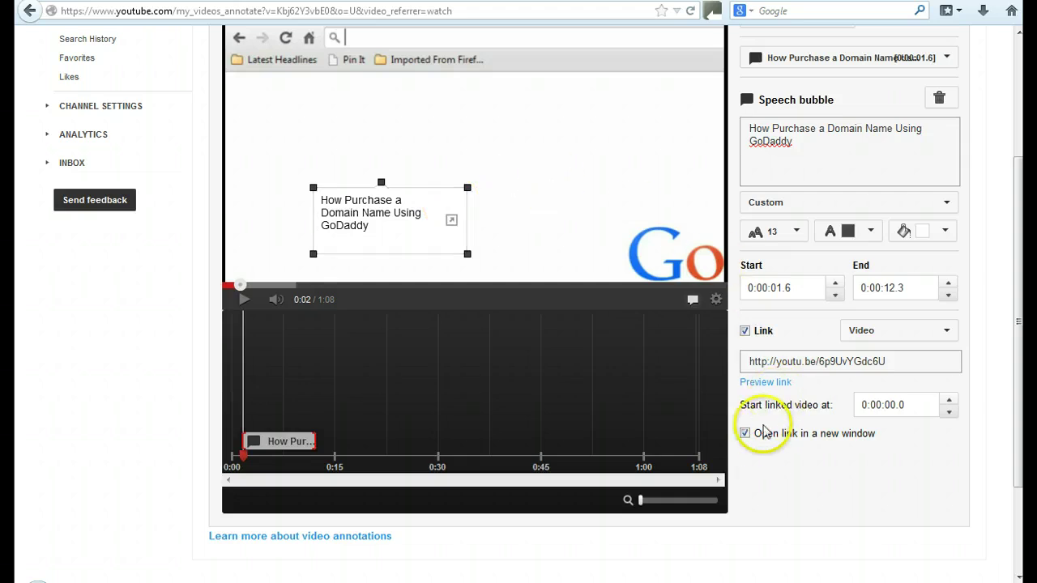
scroll(782, 409, "up", 2)
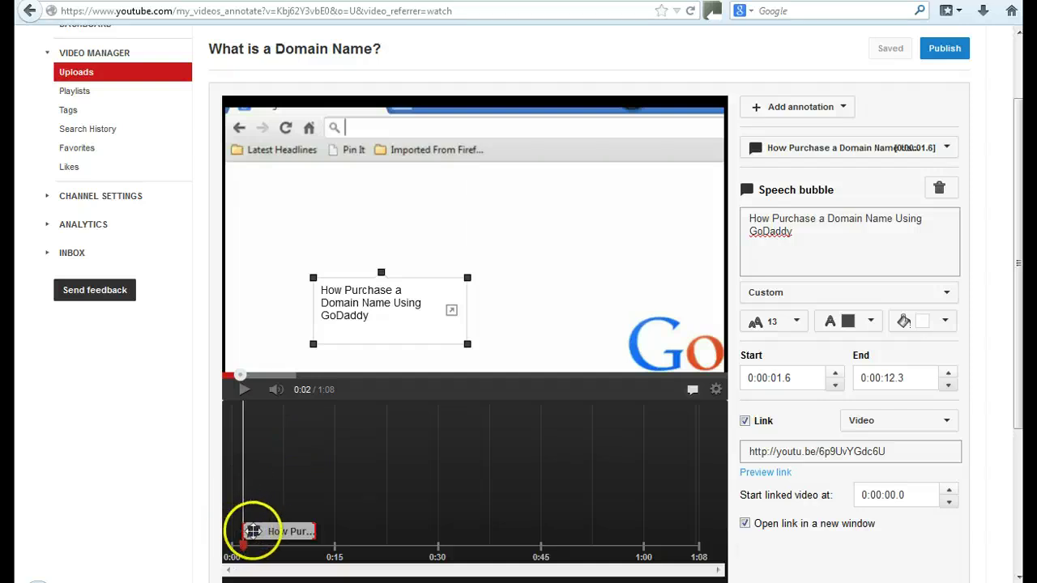
- Make the bubble end at 0:00:15.0 and save the annotation
left_click(314, 531)
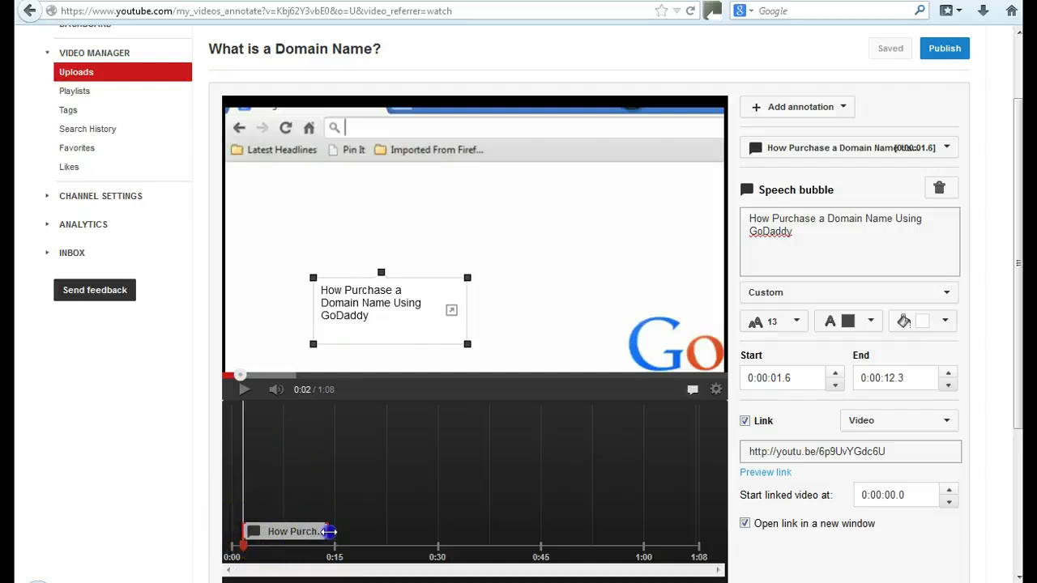
left_click_drag(332, 531, 335, 530)
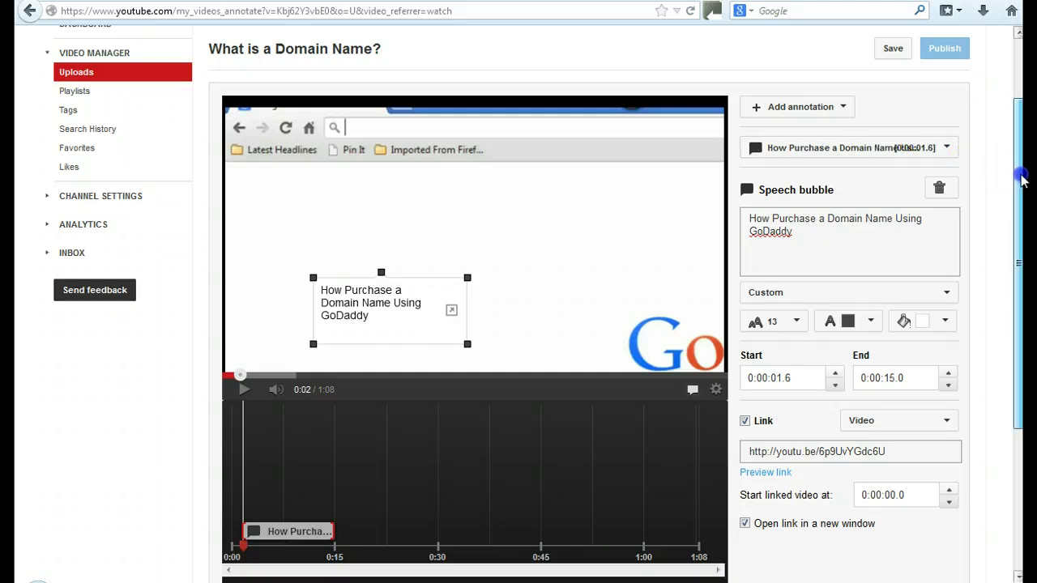
left_click_drag(1017, 177, 1020, 162)
left_click(893, 75)
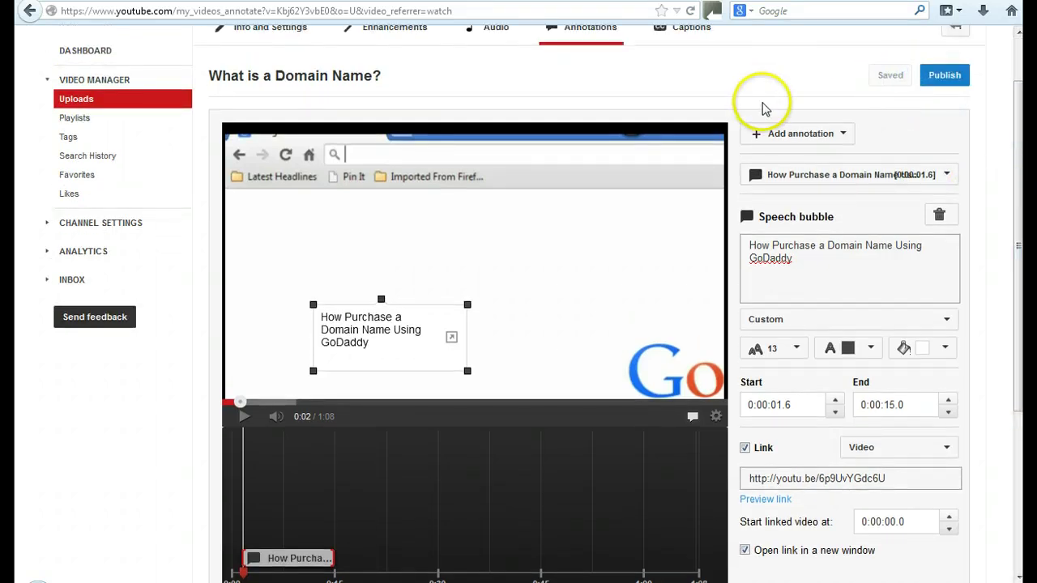
- Publish the speech-bubble annotation on 'What is a Domain Name?'
left_click(948, 76)
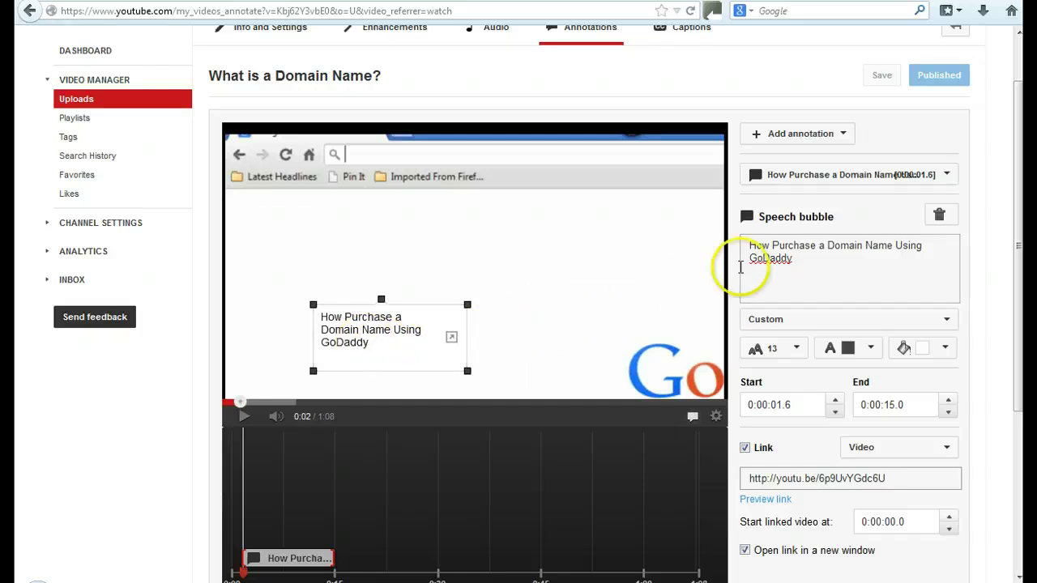
- Clear the bubble's text and widen the bubble box
triple_click(753, 256)
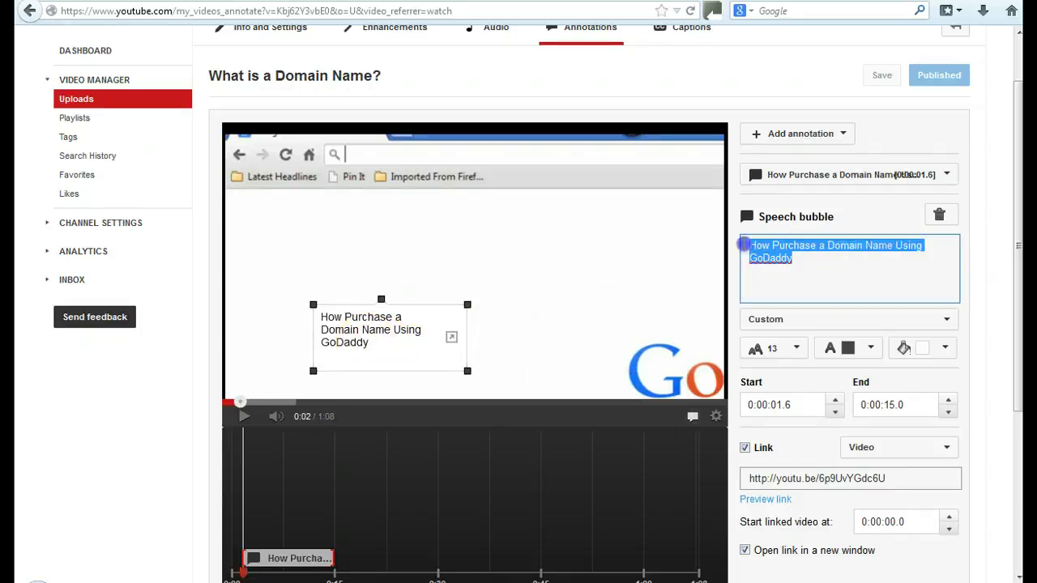
right_click(766, 247)
left_click(798, 273)
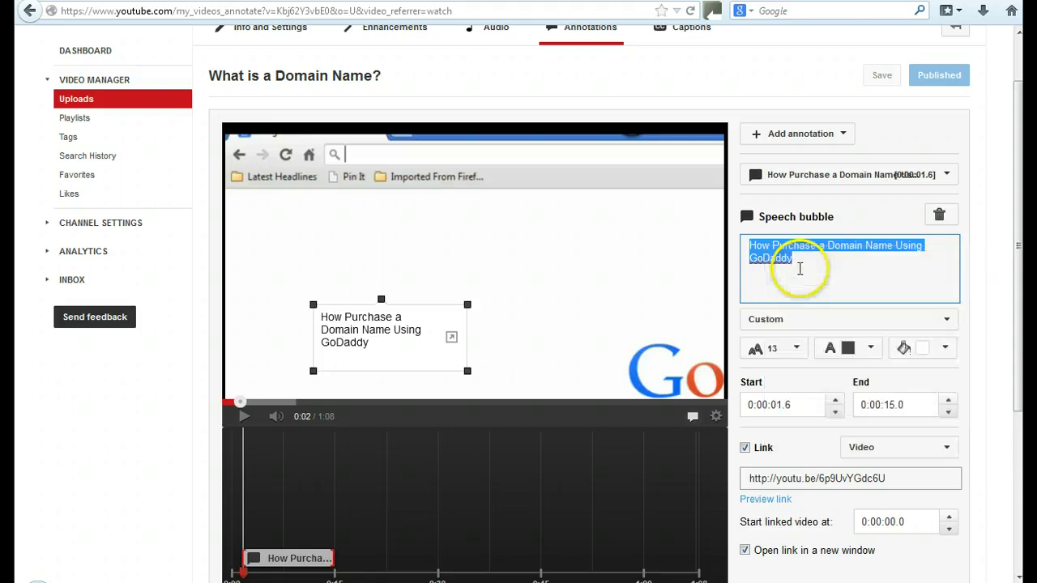
left_click(787, 258)
type("FreedomFormula25.com")
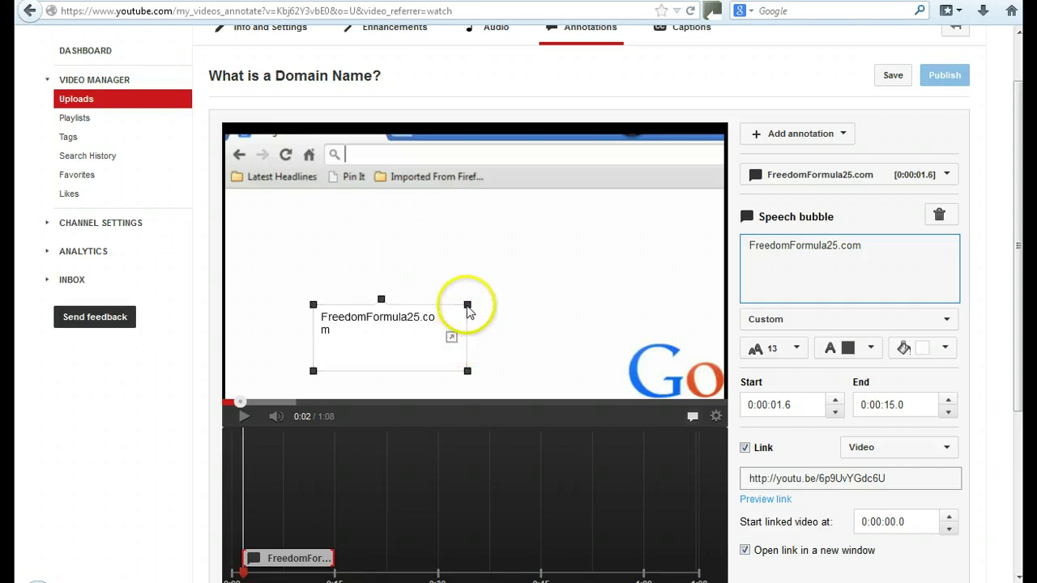
left_click_drag(468, 304, 483, 303)
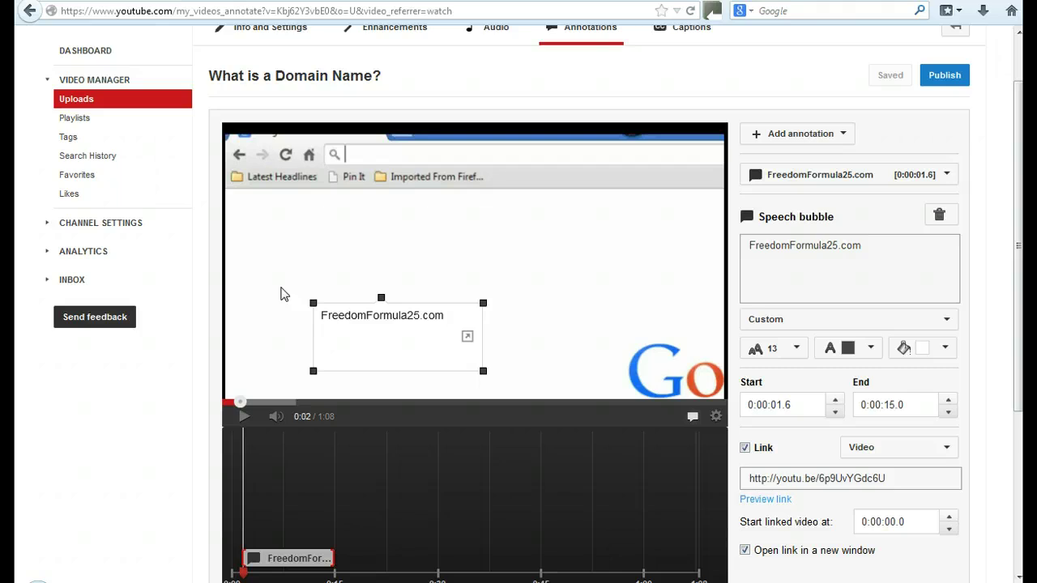
- Replace 'FreedomFormula25.com' with the pasted GoDaddy title and republish the annotation
left_click_drag(859, 247, 725, 251)
key("BackSpace")
right_click(754, 244)
left_click(805, 330)
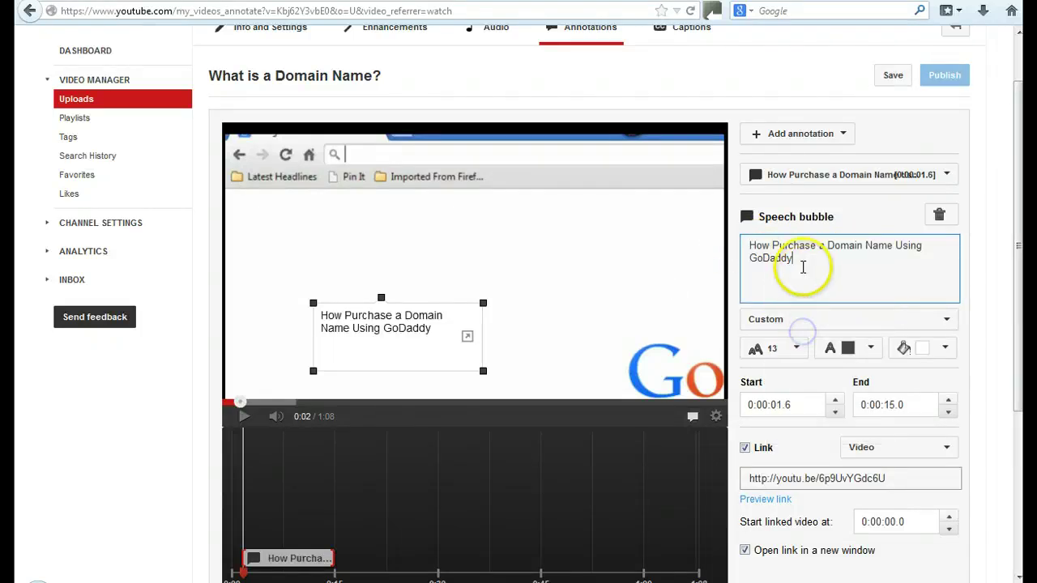
left_click(806, 259)
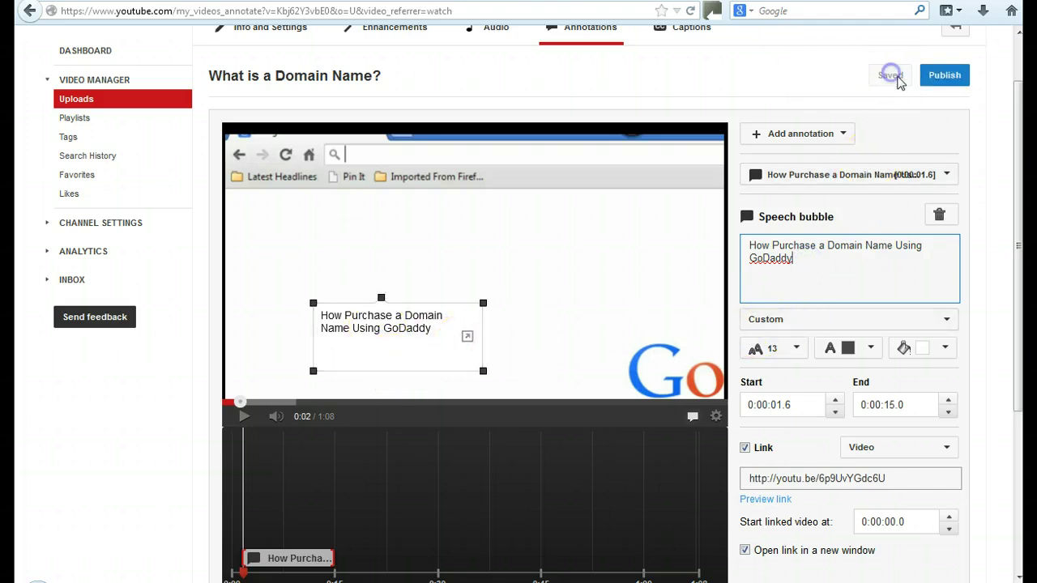
left_click(957, 81)
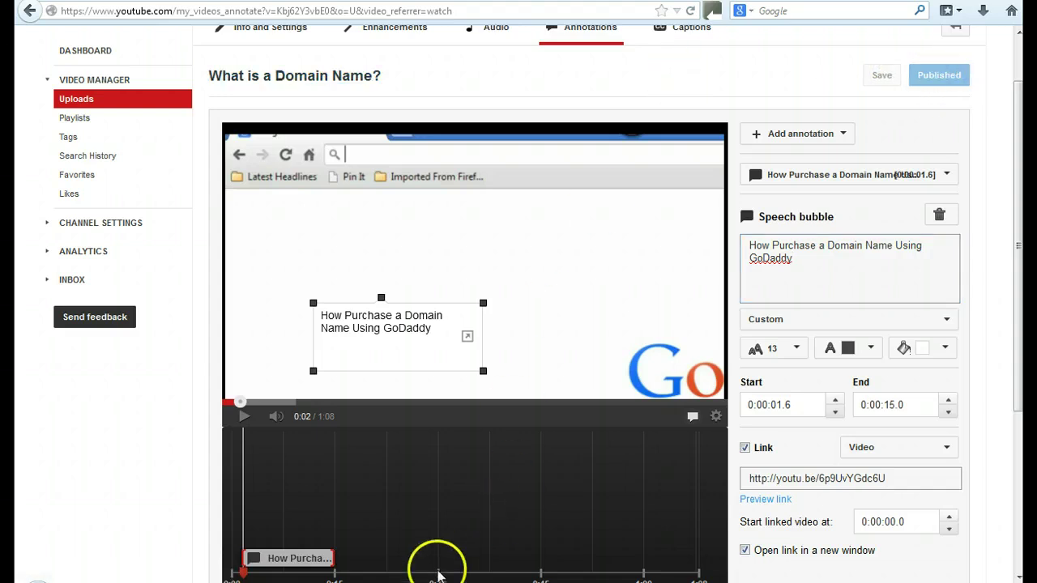